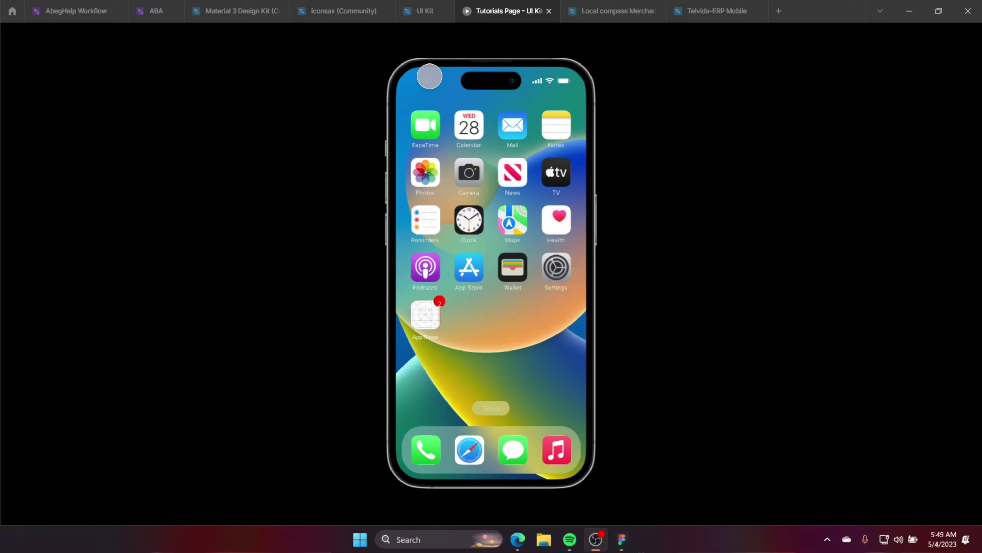
In the preview, swipe down from the top to reveal notifications, then swipe up to return home
drag(429, 76, 423, 381)
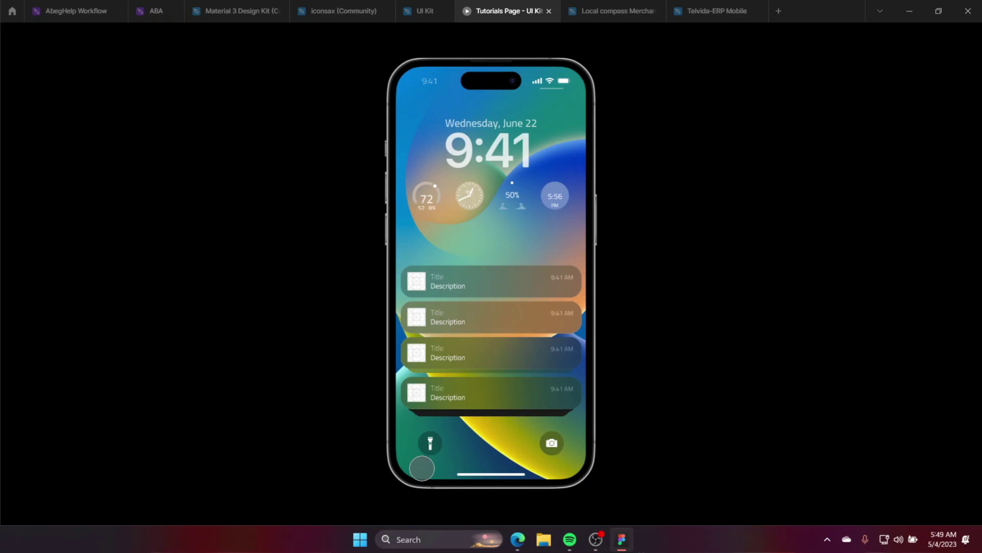
drag(422, 468, 413, 44)
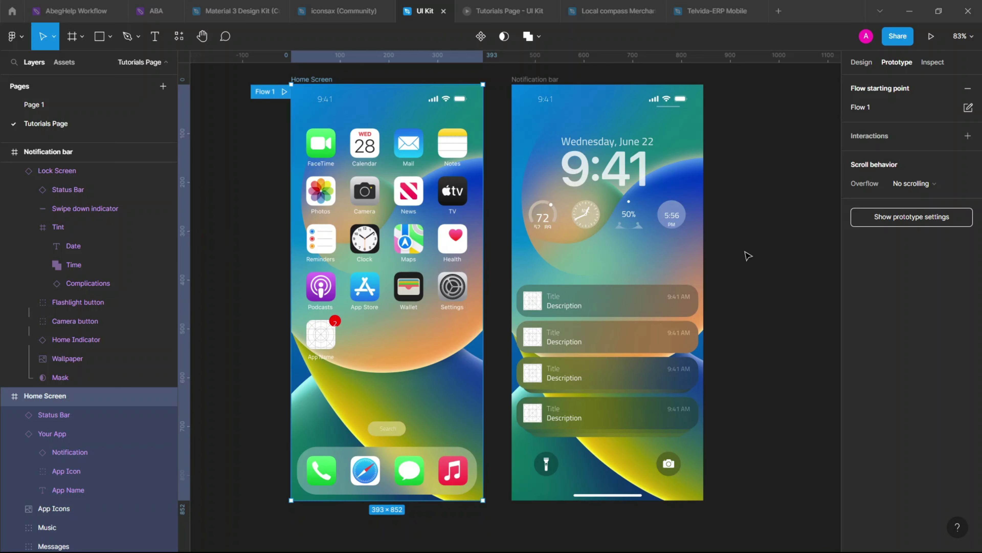
click(492, 15)
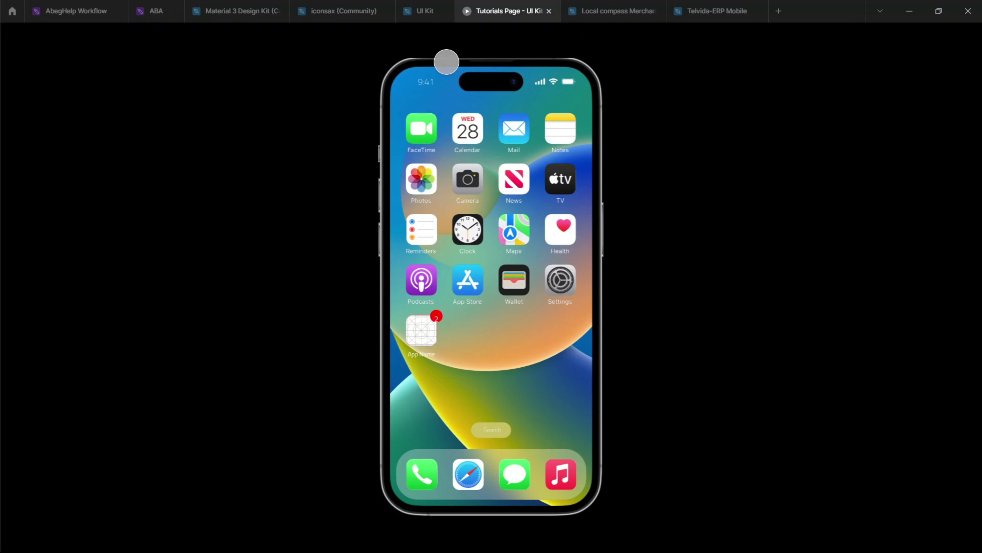
click(421, 13)
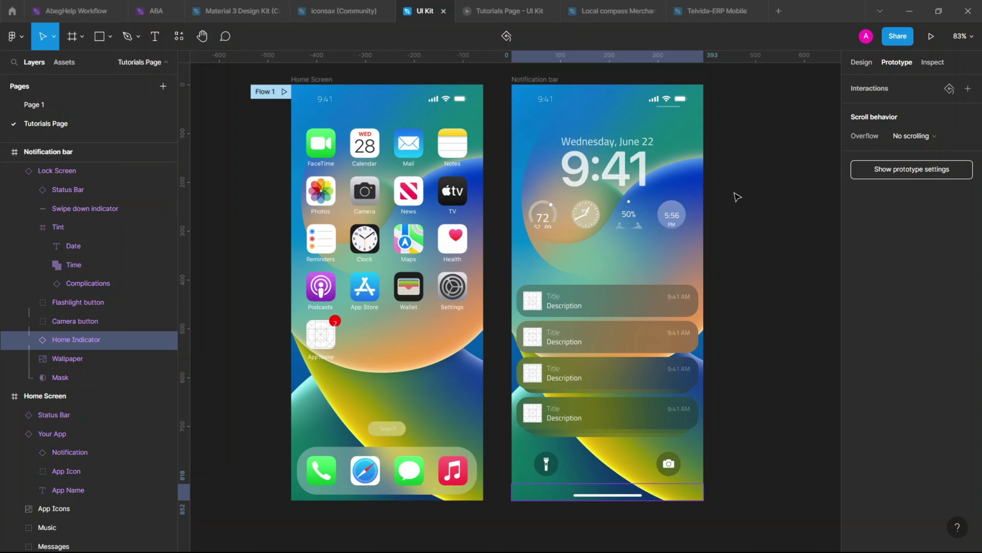
click(329, 110)
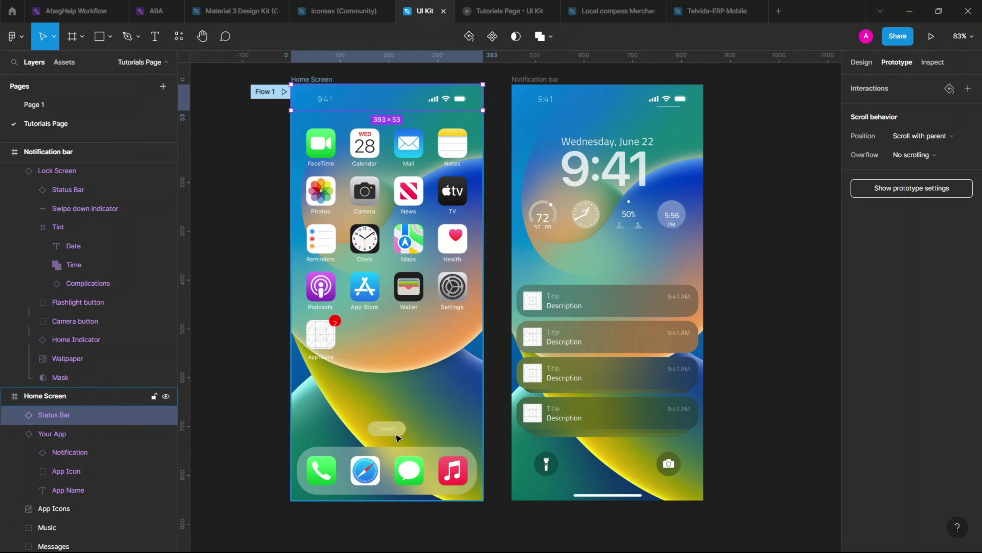
click(398, 378)
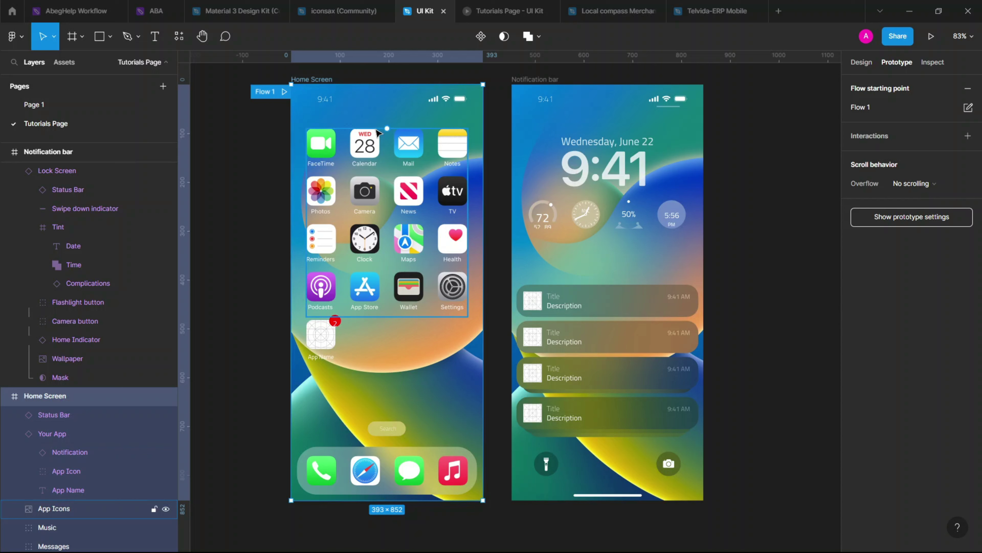
click(315, 104)
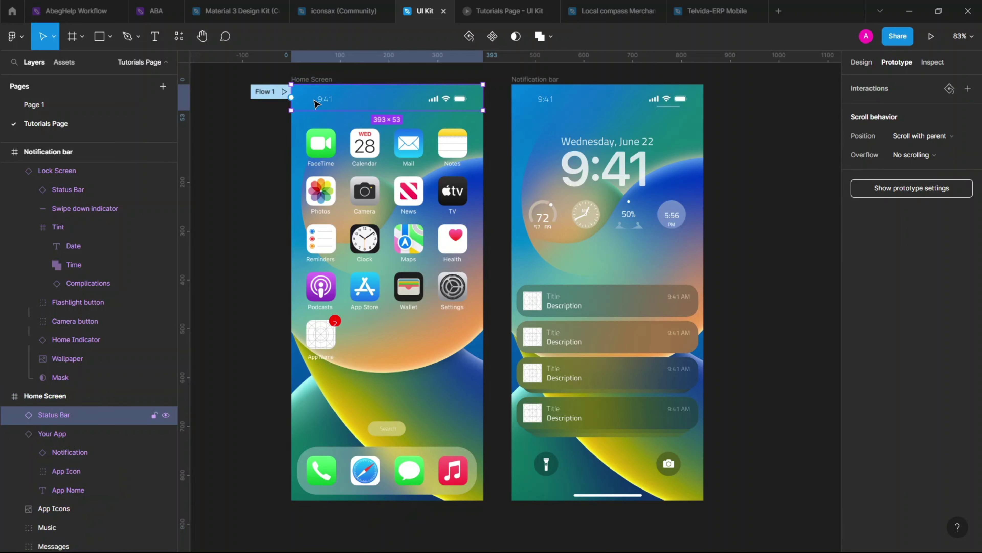
drag(315, 104, 332, 108)
key(ctrl+z)
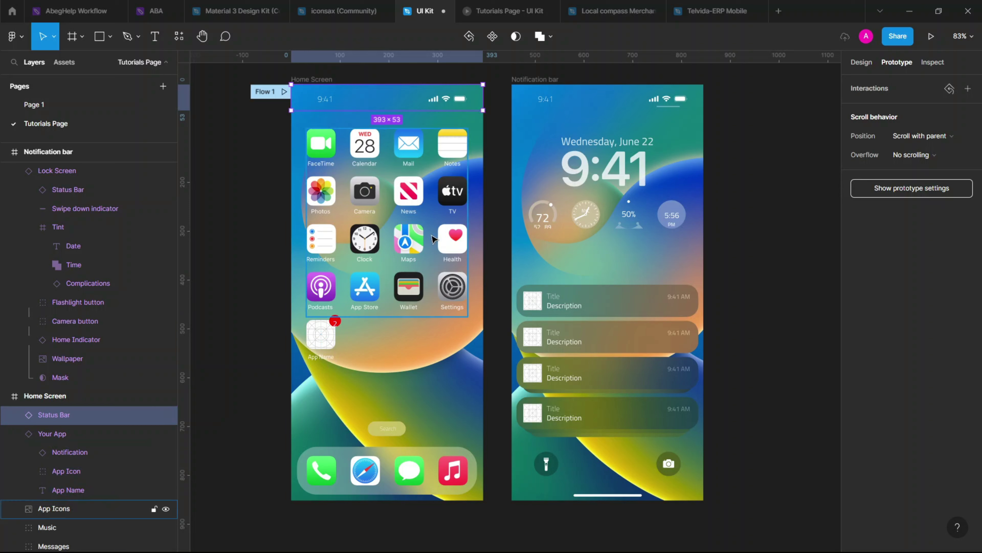
drag(549, 495, 550, 503)
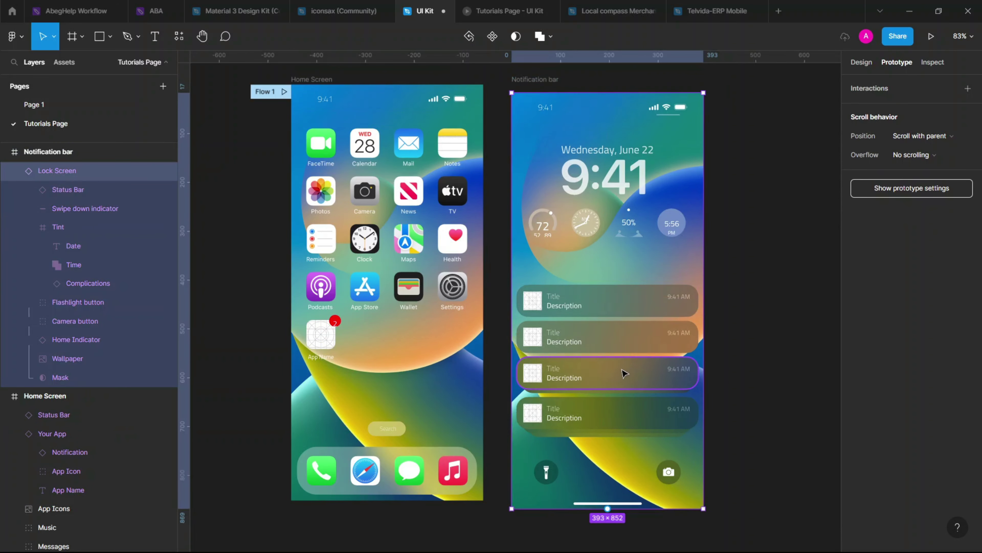
key(ctrl+z)
click(563, 493)
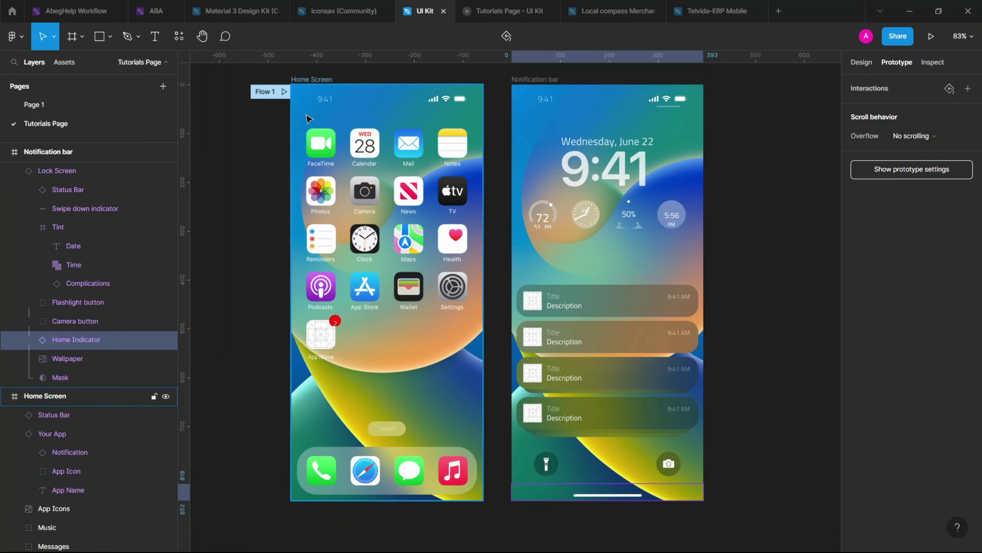
Link the Home Screen's Status Bar to the Notification bar frame with an On drag trigger
click(316, 100)
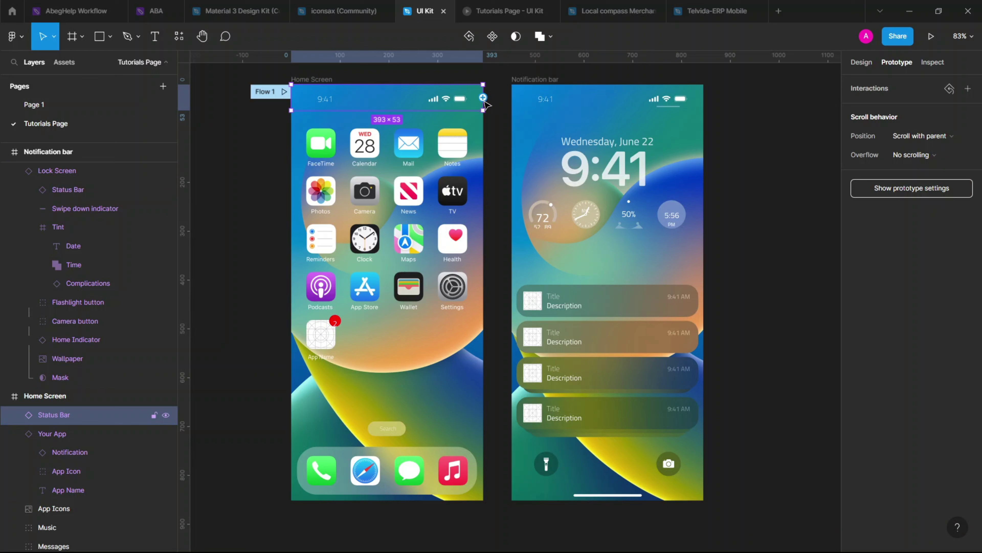
drag(483, 98, 547, 231)
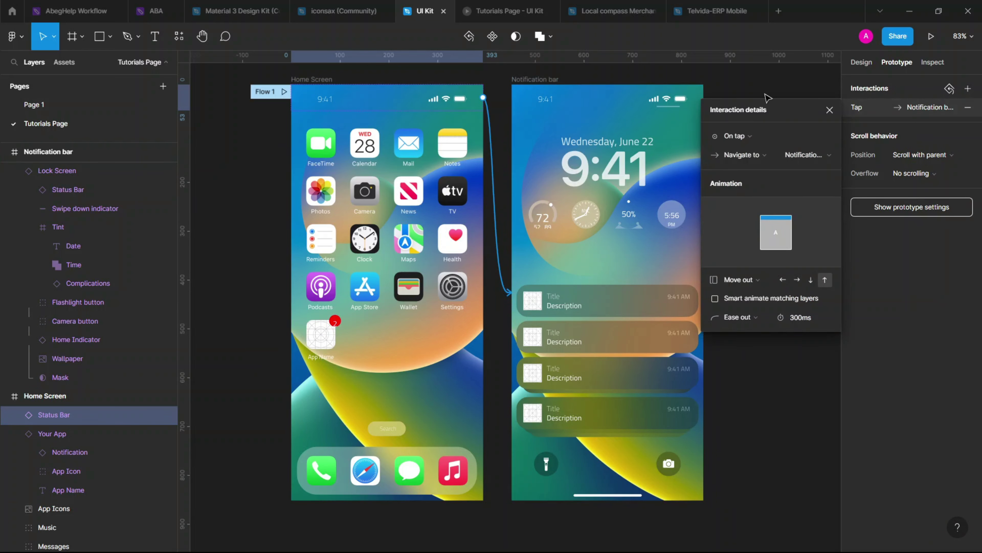
drag(739, 112, 456, 170)
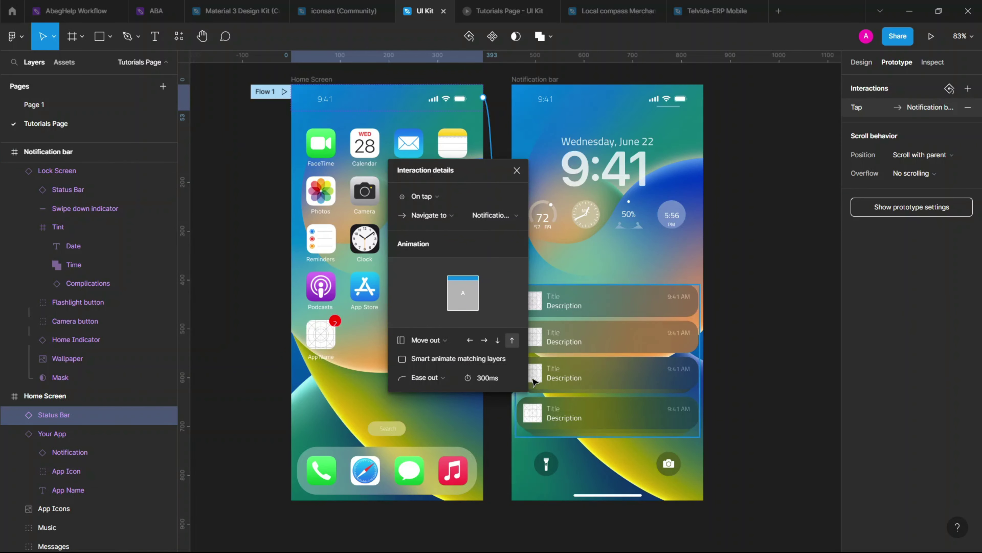
click(425, 197)
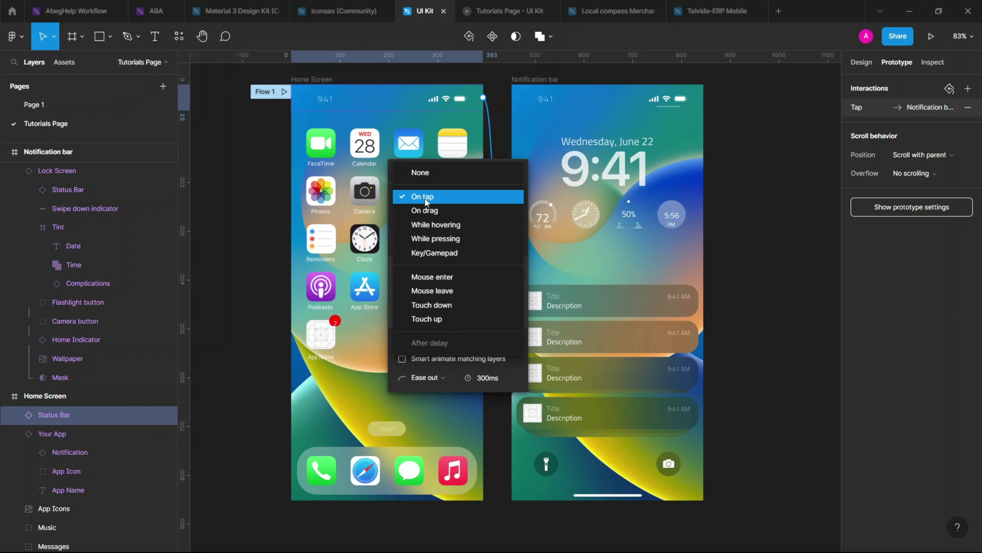
click(431, 211)
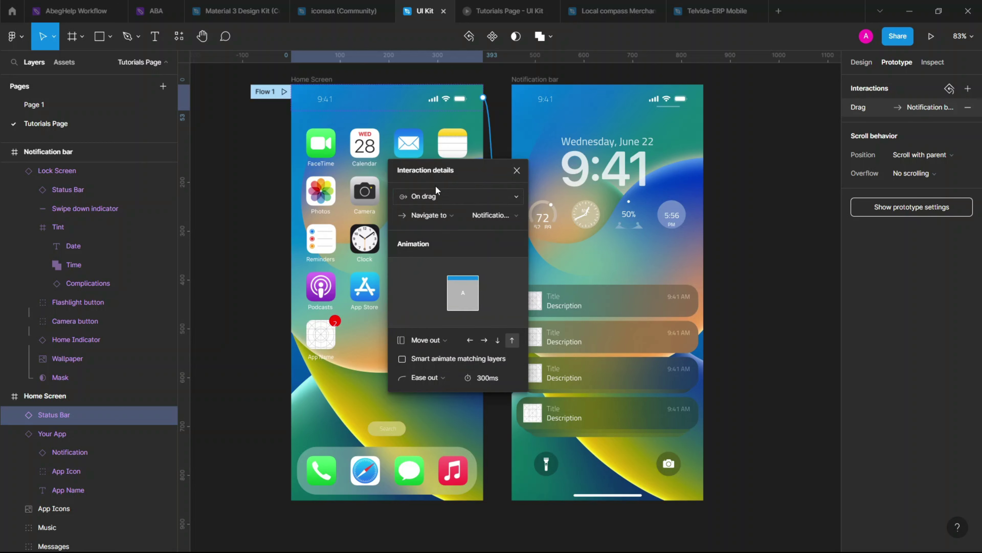
Set the transition direction to downward and open the prototype preview
drag(442, 170, 688, 124)
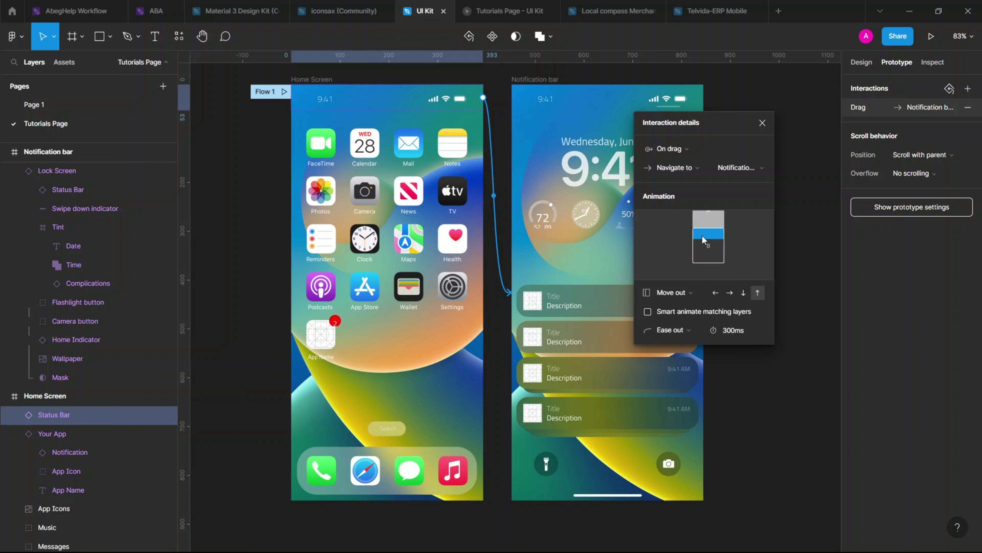
click(744, 293)
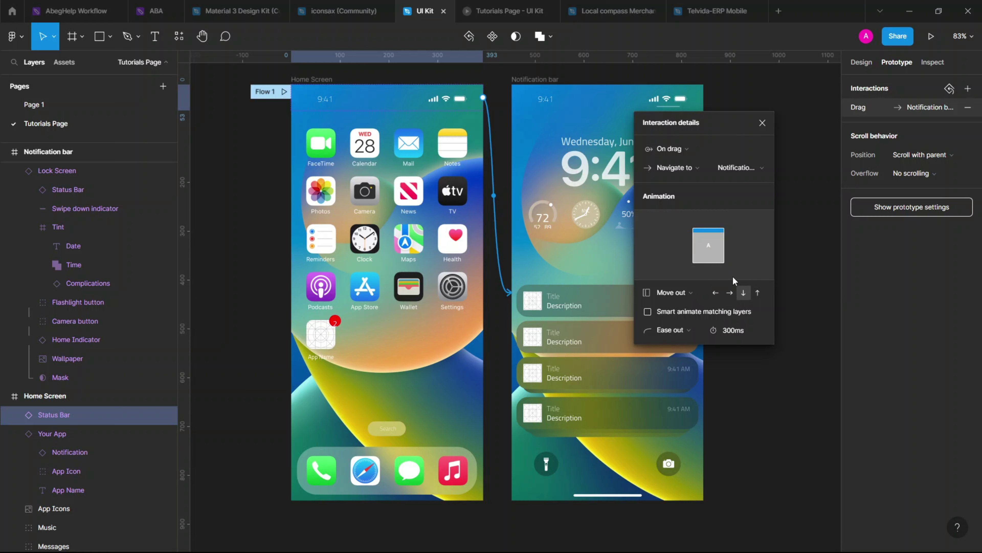
click(492, 12)
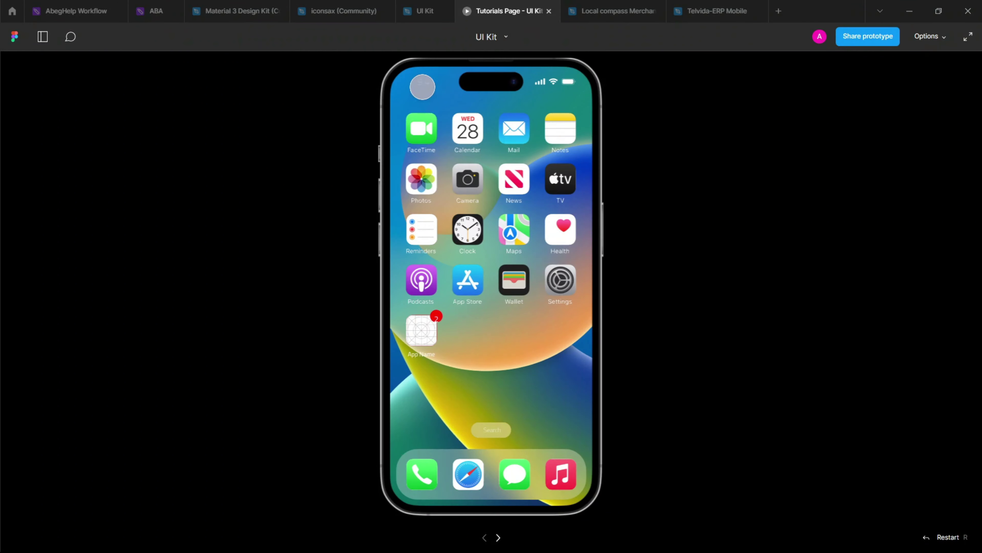
Change the status-bar transition from Move out to Move in, then test dragging down in the preview
click(418, 17)
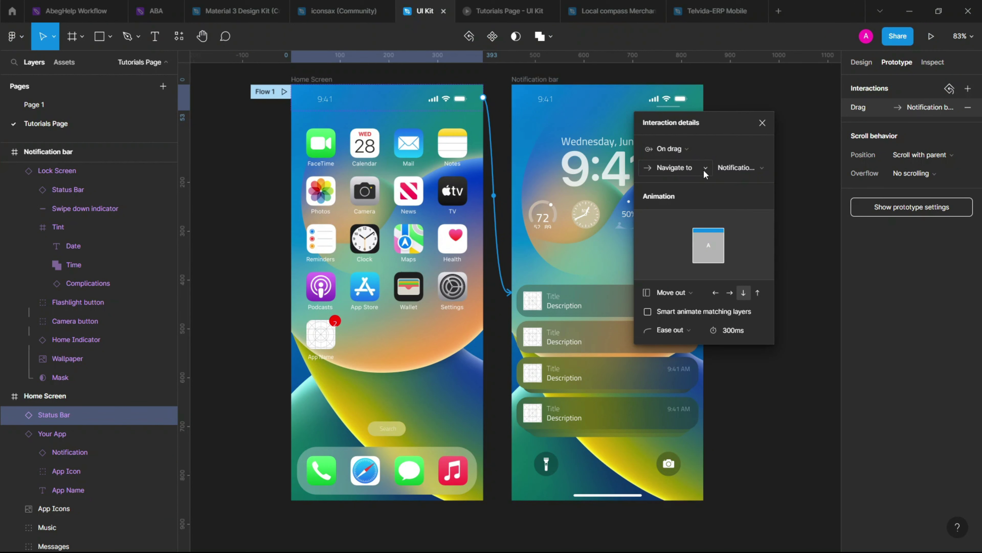
click(694, 296)
click(671, 275)
click(503, 11)
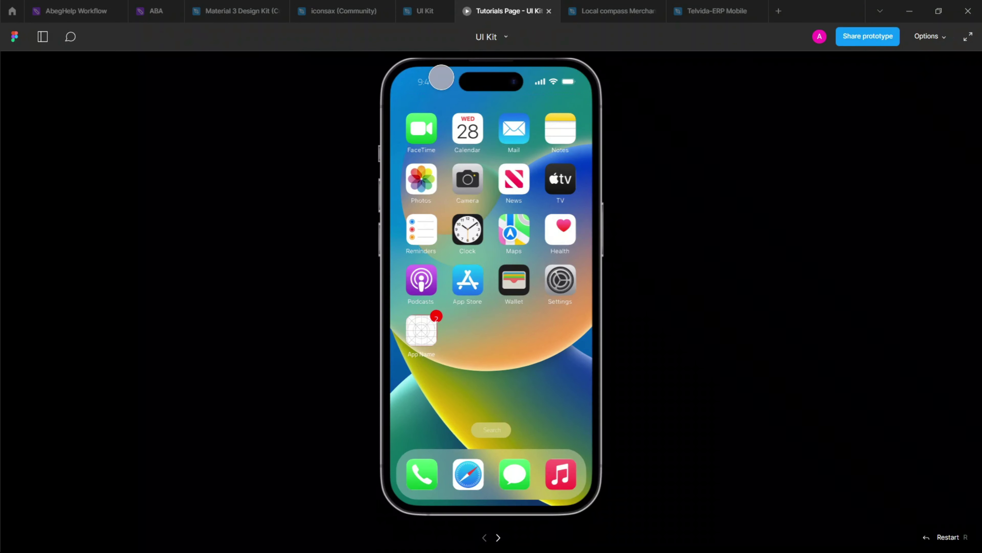
drag(442, 77, 453, 497)
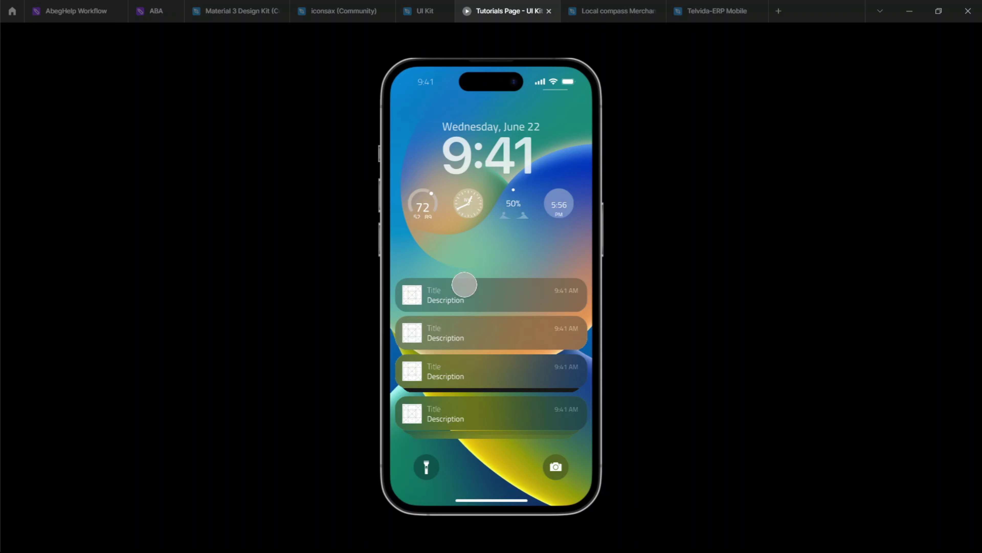
Connect the Notification bar's Home Indicator to Home Screen with an On drag trigger, then preview
click(409, 13)
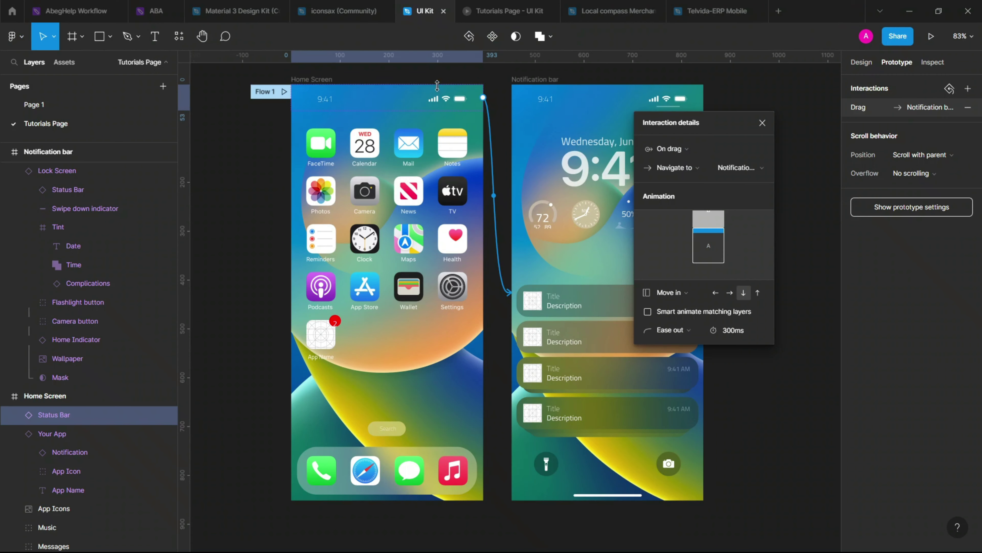
click(549, 500)
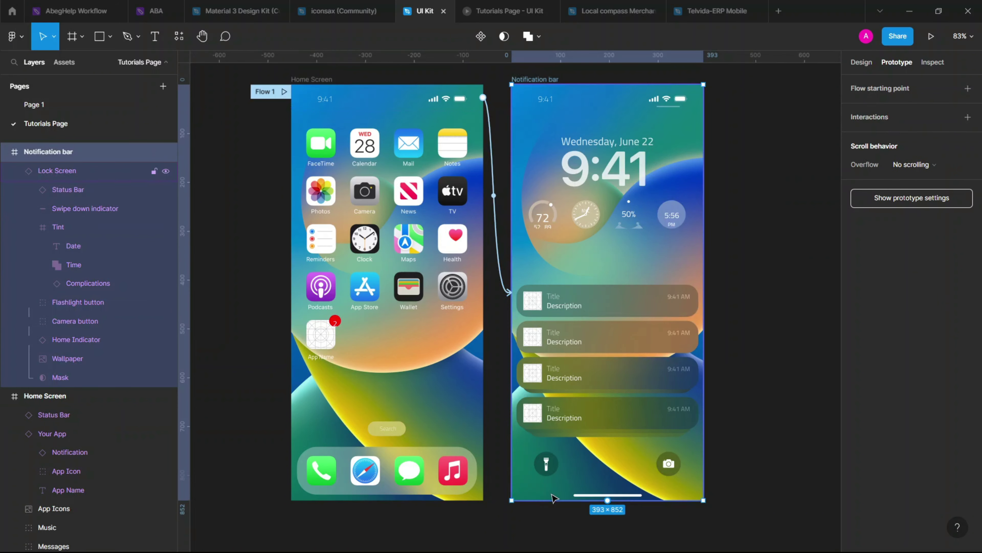
click(550, 498)
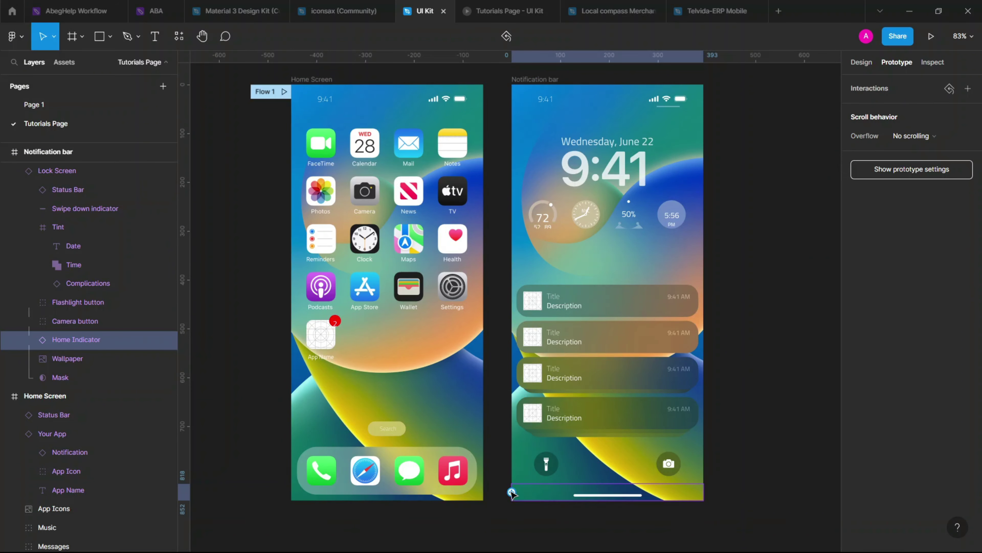
drag(511, 492, 468, 404)
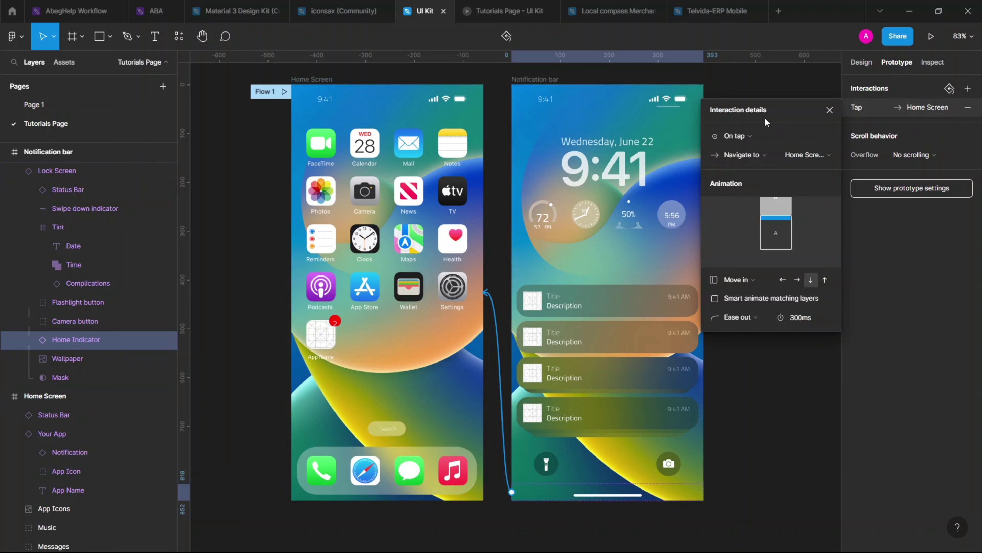
click(749, 136)
click(749, 150)
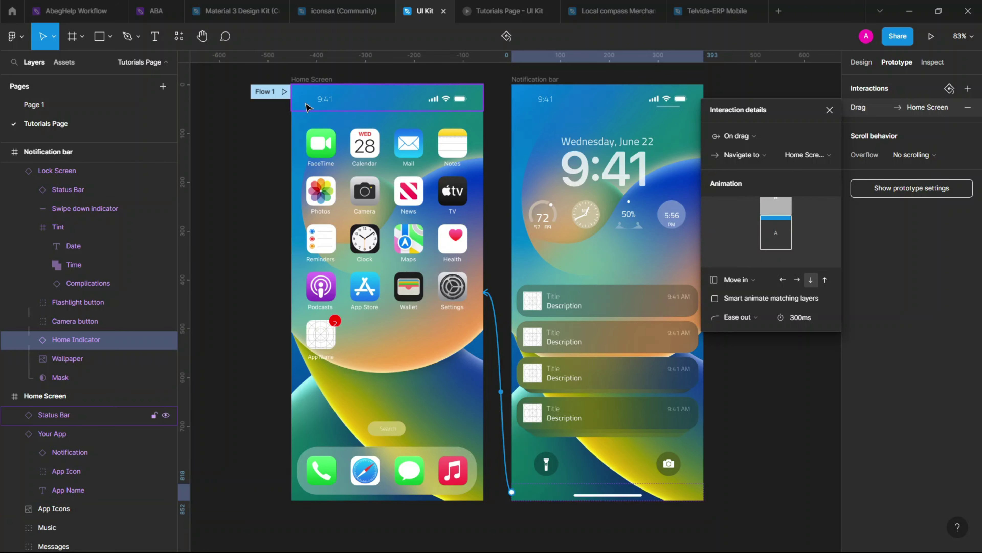
click(500, 20)
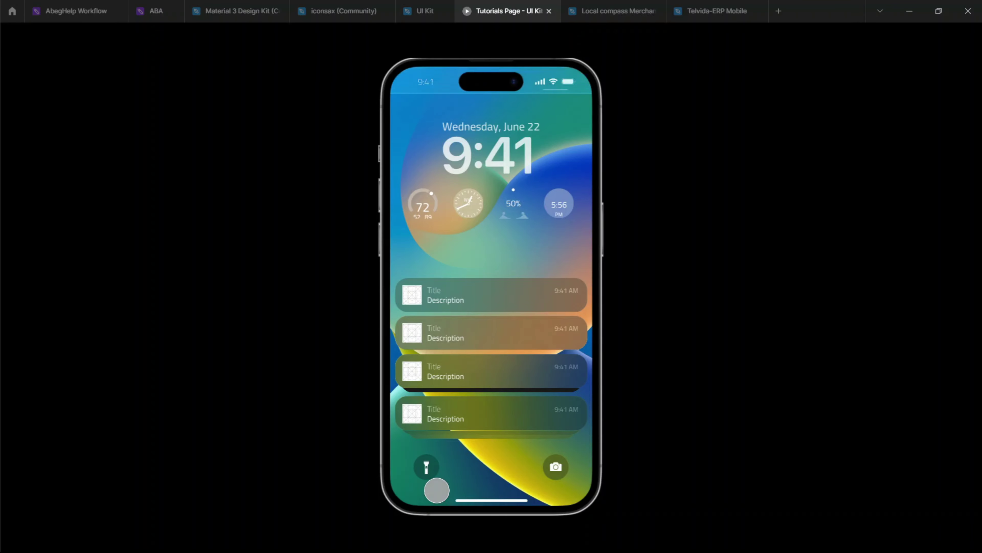
click(426, 16)
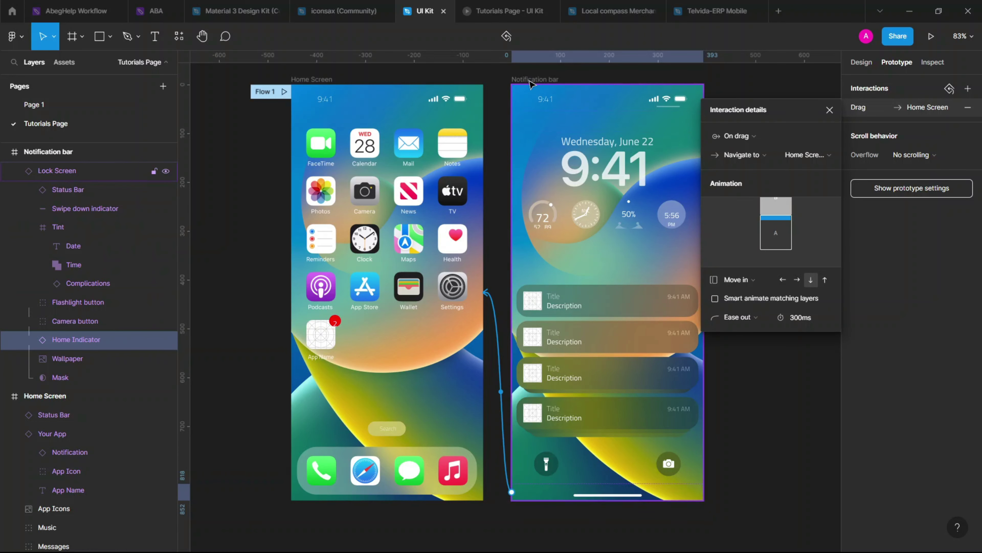
Make the Home Indicator transition an upward Move out and open the preview
click(827, 283)
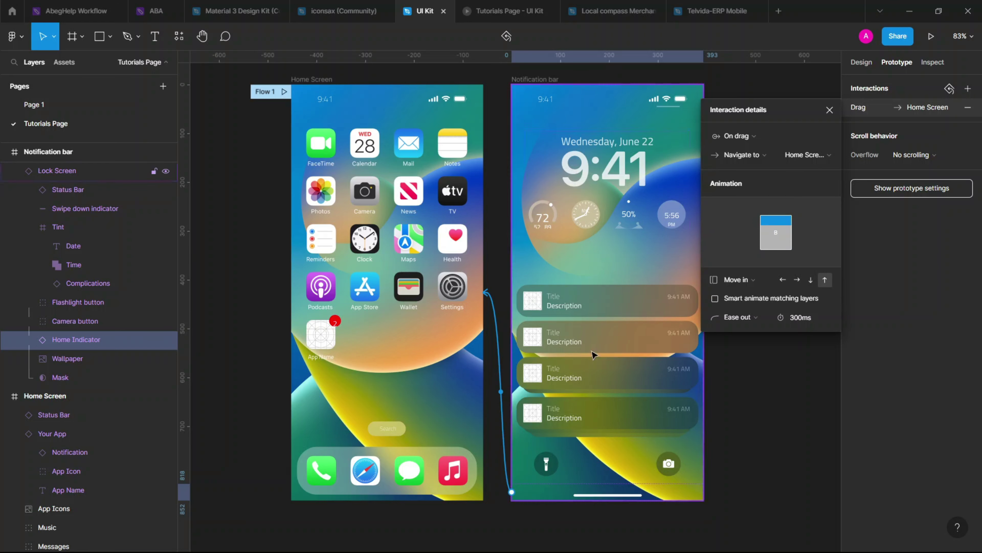
click(739, 279)
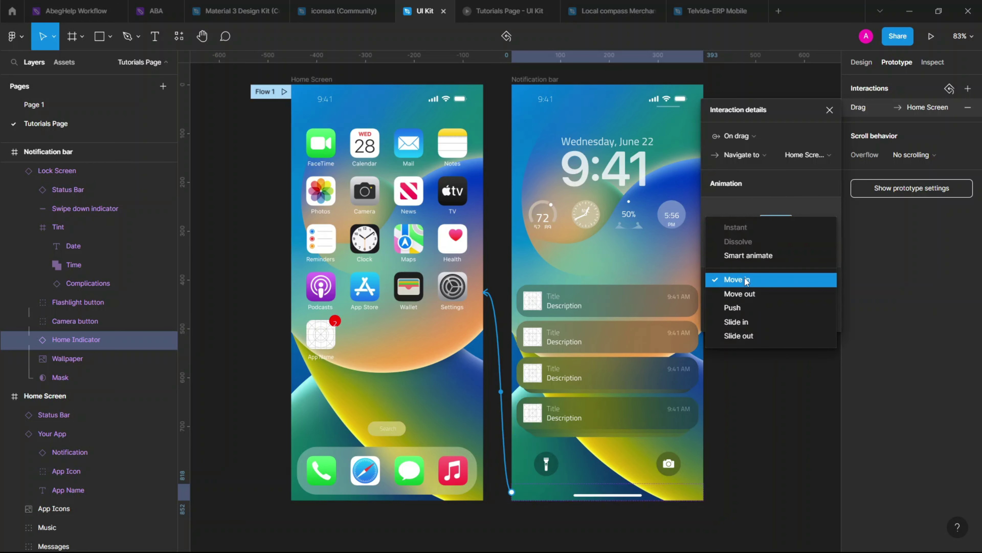
click(751, 293)
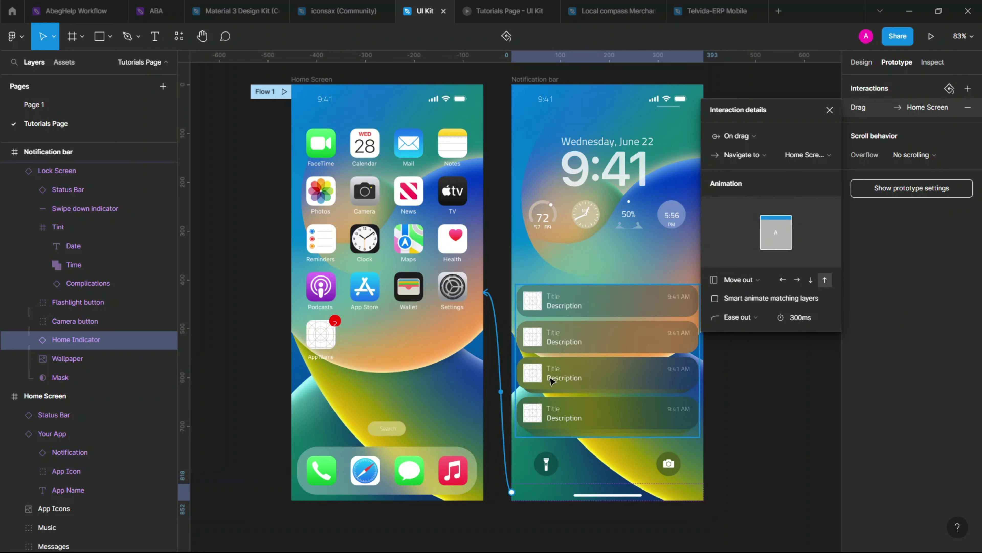
click(506, 11)
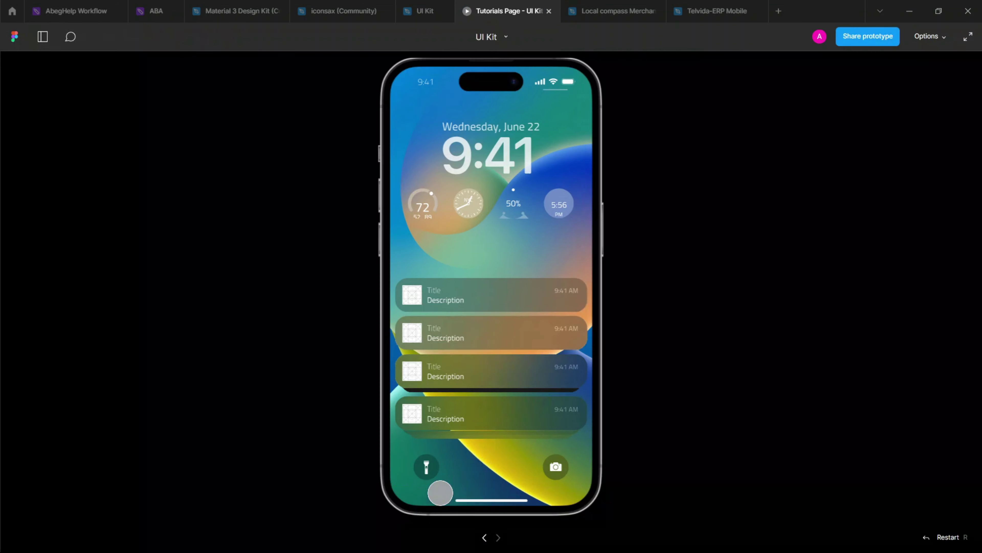
drag(430, 485, 429, 155)
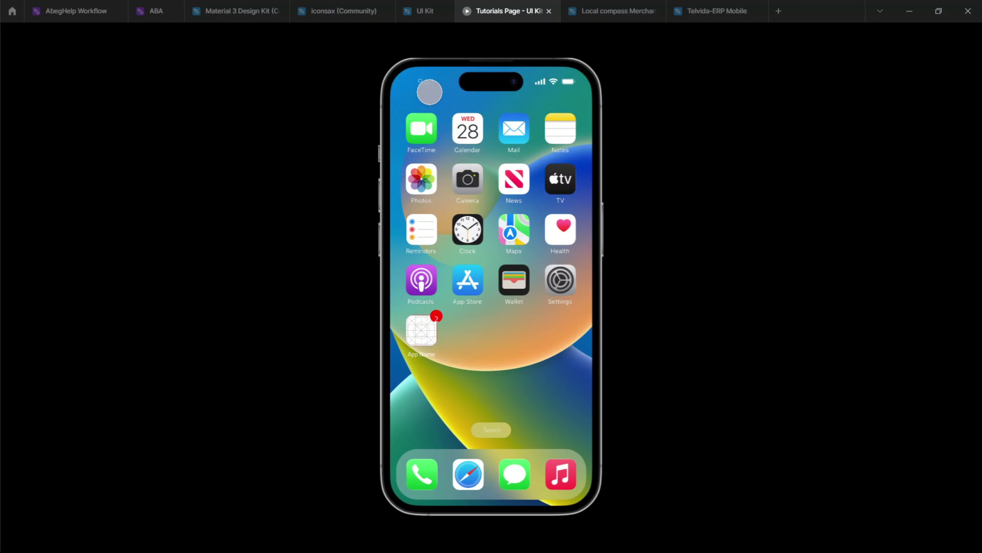
drag(428, 84, 397, 123)
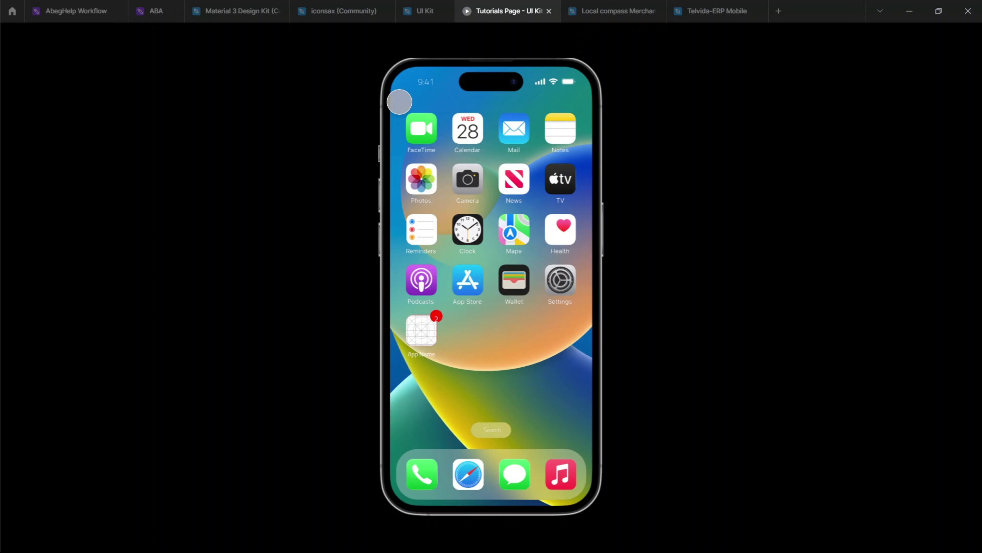
click(425, 12)
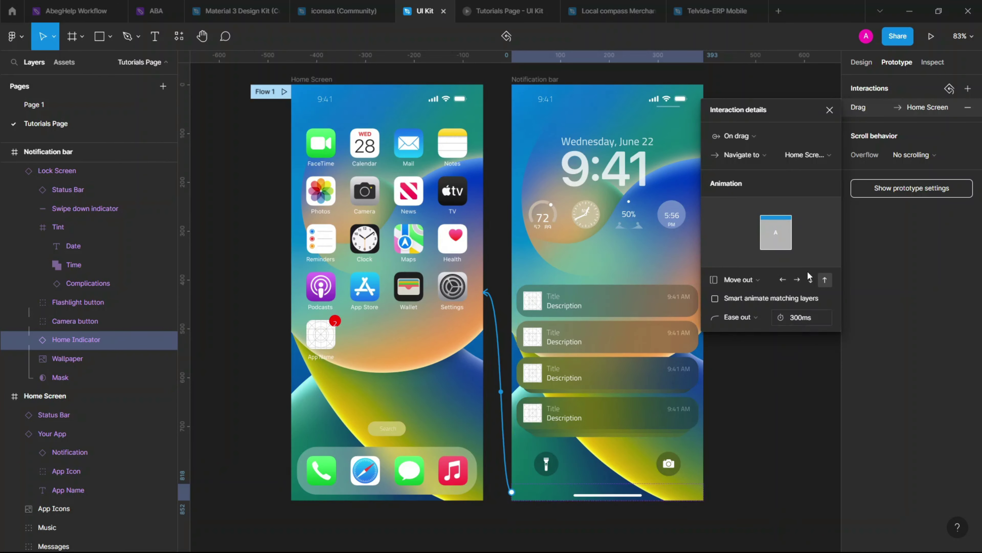
click(740, 279)
click(741, 265)
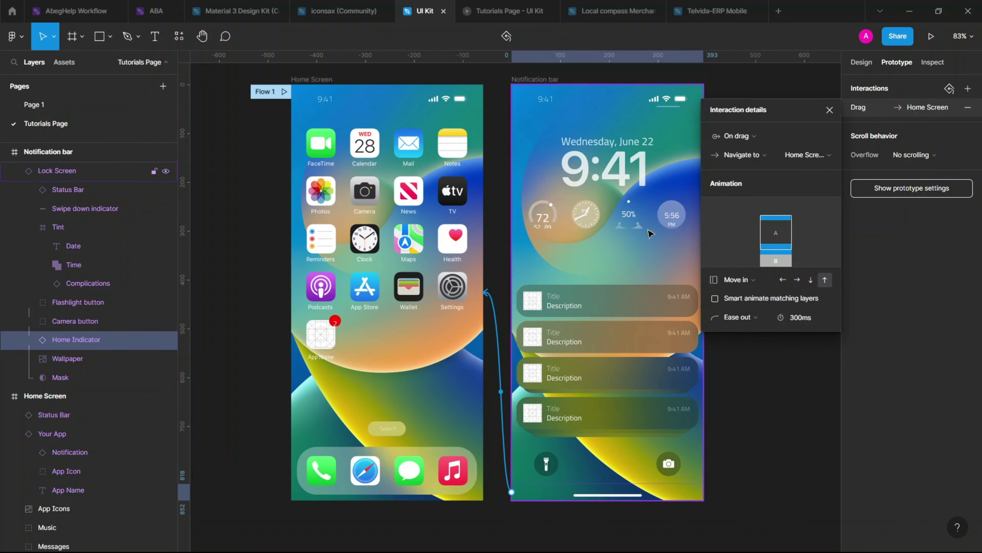
click(507, 11)
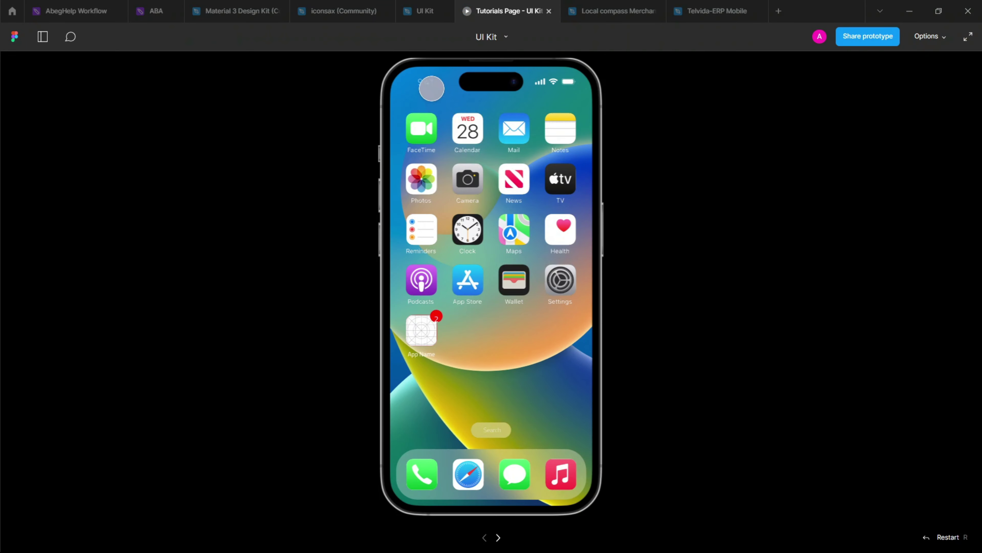
drag(433, 88, 445, 359)
drag(436, 499, 413, 64)
click(422, 11)
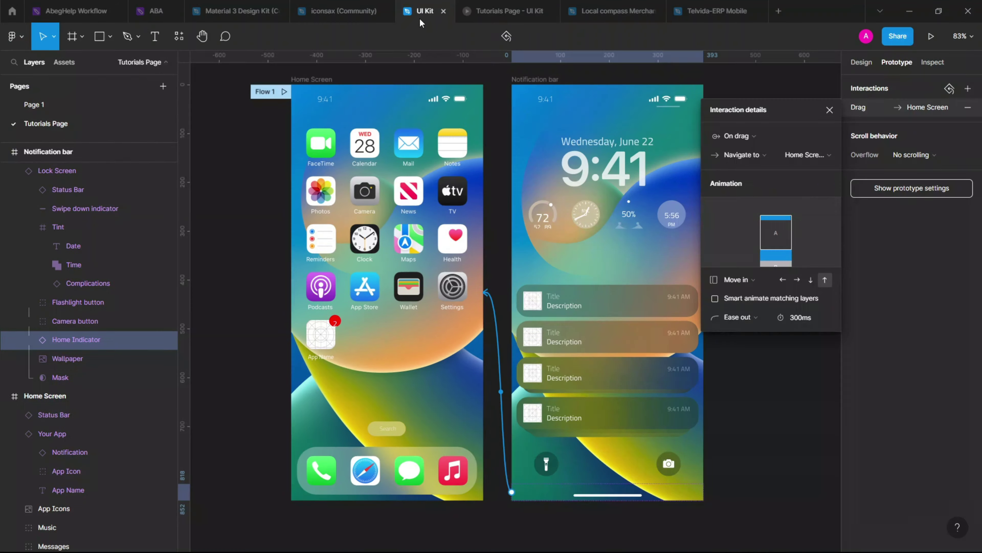
click(737, 279)
click(739, 294)
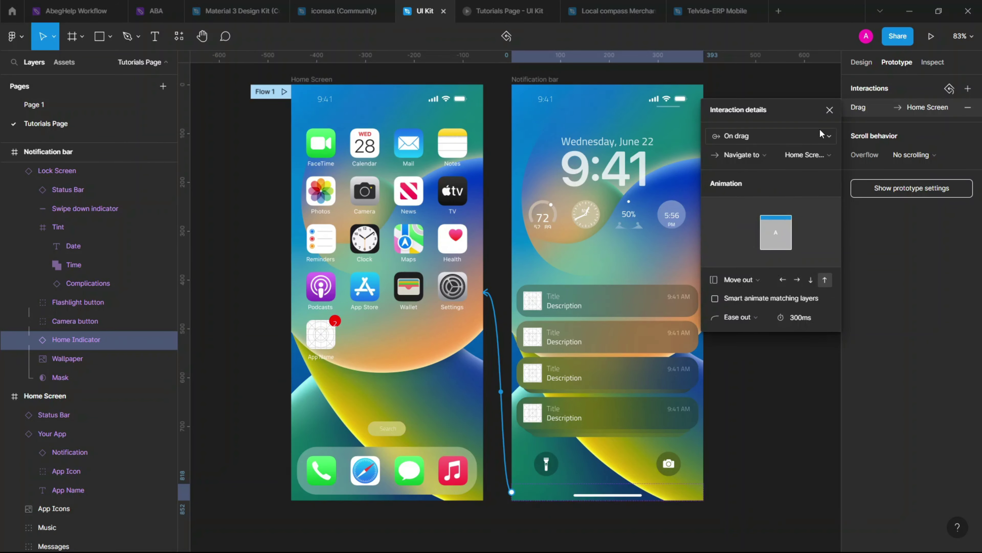
Inspect the Status Bar's downward Move in drag interaction to Notification bar, then close its details
drag(785, 116, 484, 178)
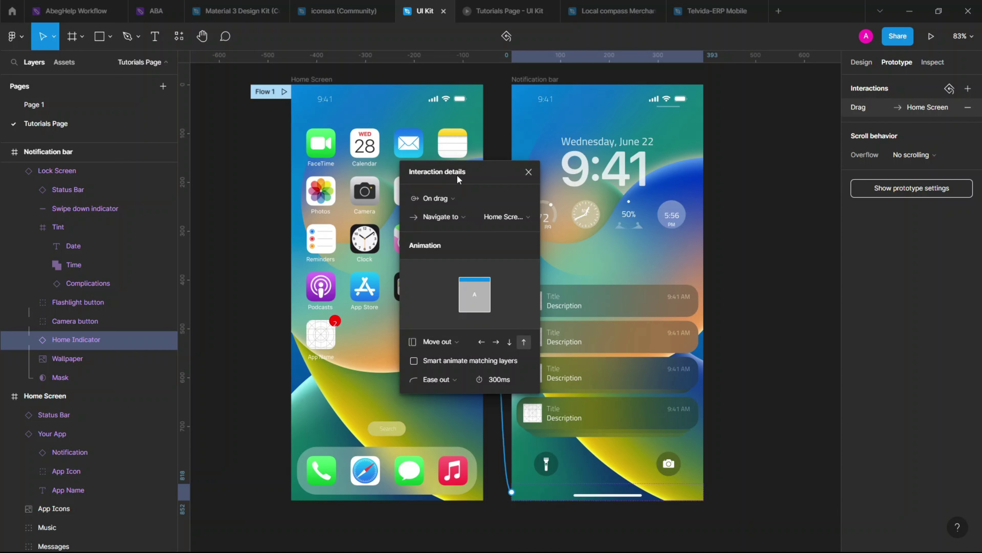
drag(458, 179, 743, 150)
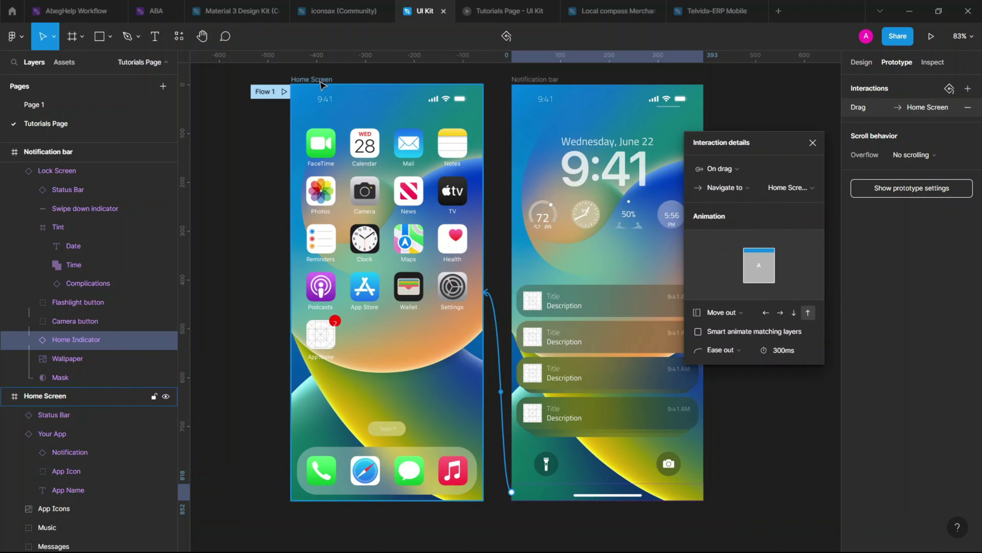
click(321, 85)
click(496, 218)
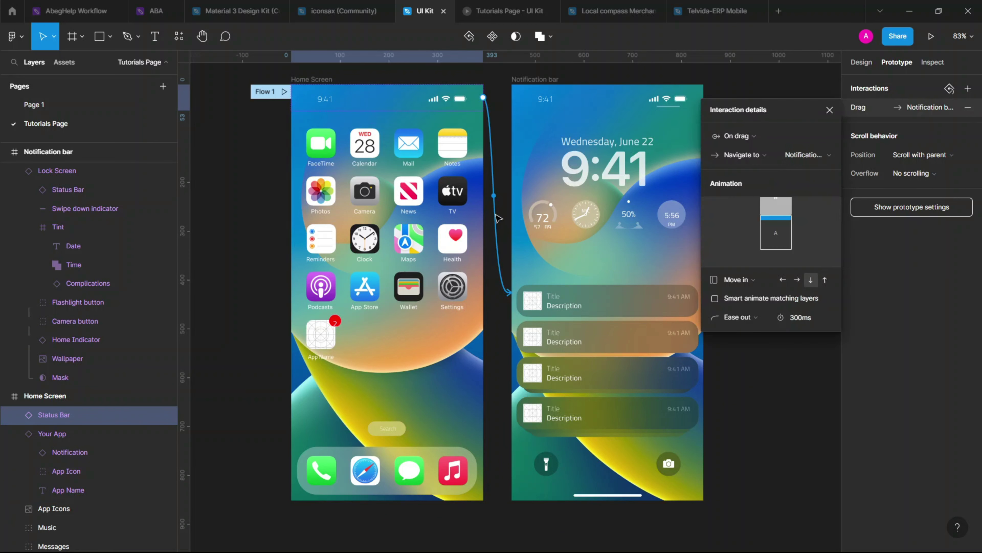
drag(738, 119, 455, 198)
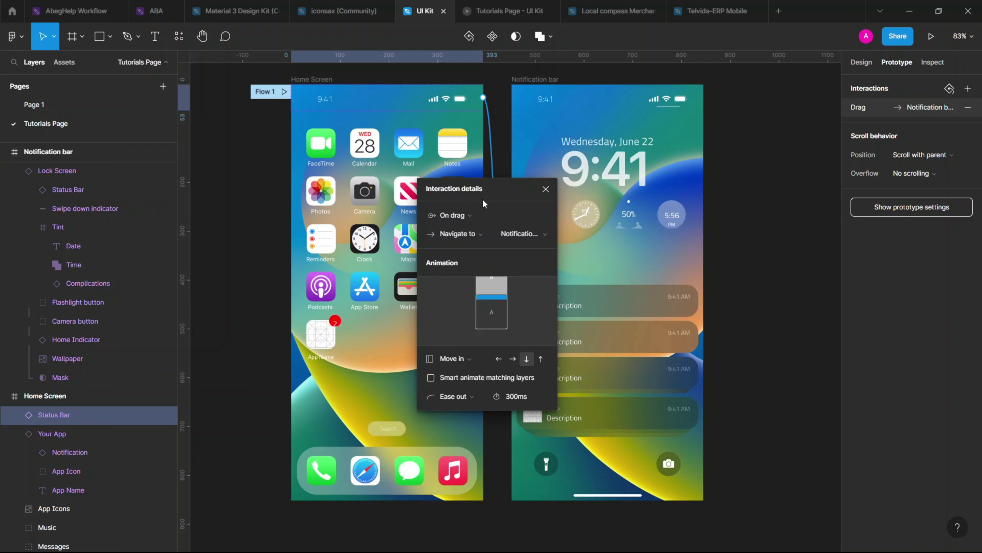
drag(479, 193, 751, 120)
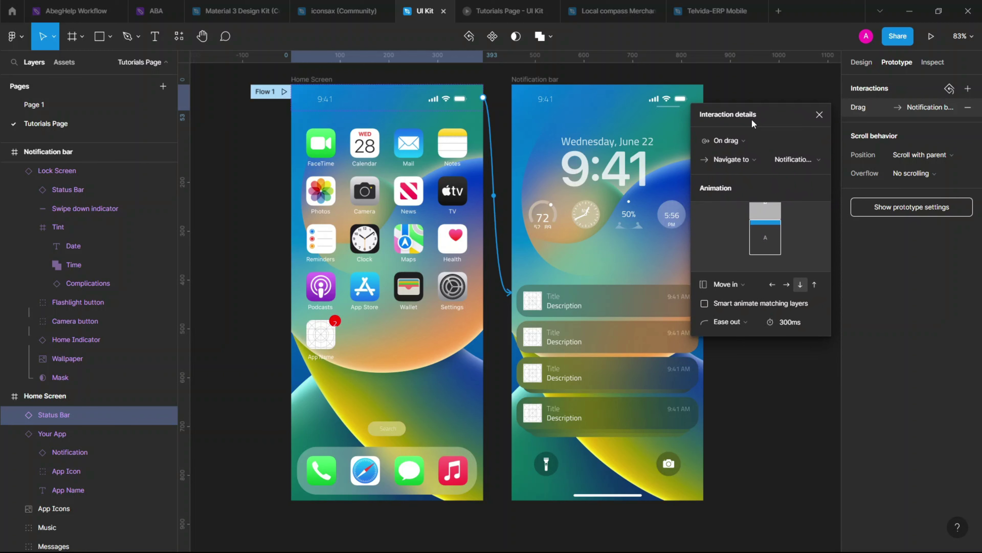
click(819, 115)
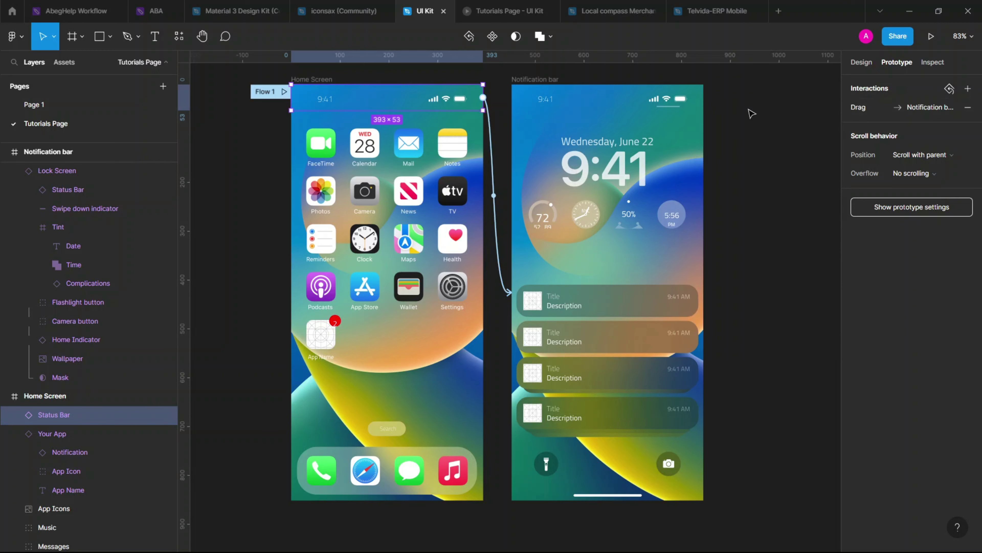
In the prototype preview, pull the notification screen down from the home screen and back
click(494, 11)
drag(435, 77, 402, 53)
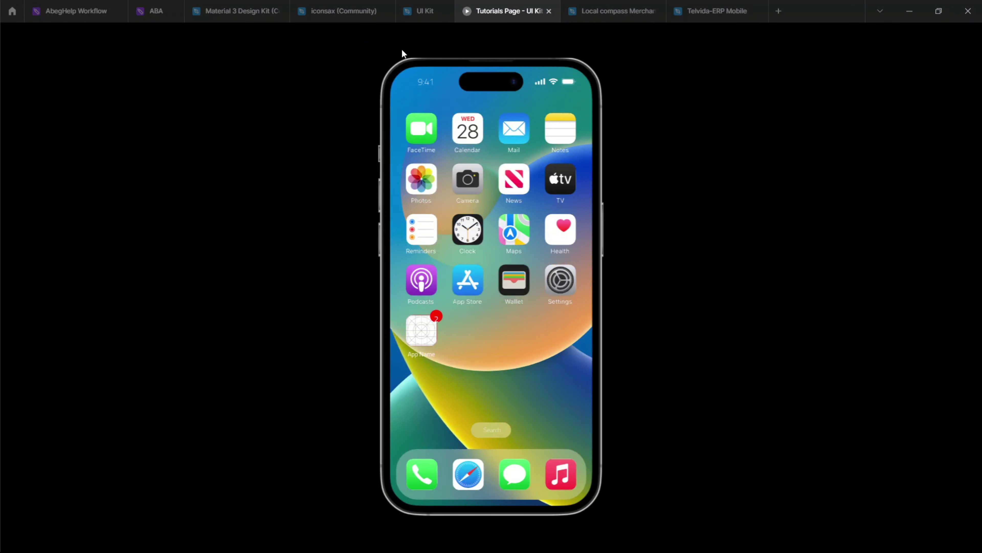
mouse_move(418, 22)
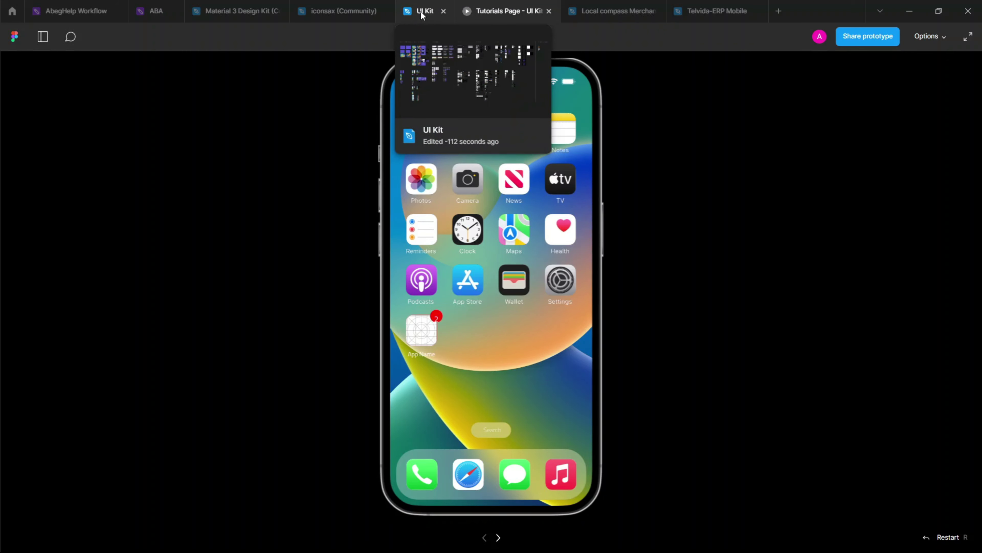
Go back to the UI Kit editor tab
click(421, 14)
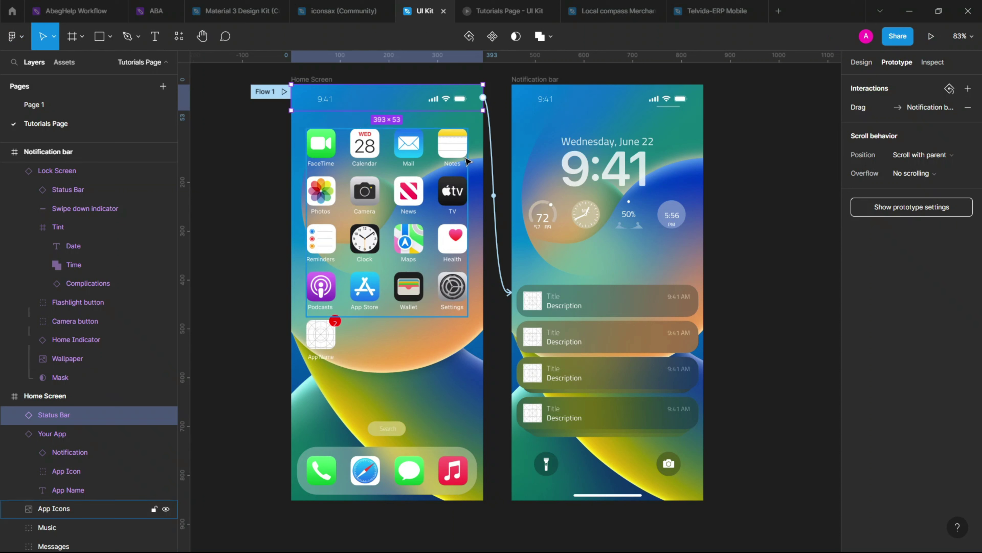